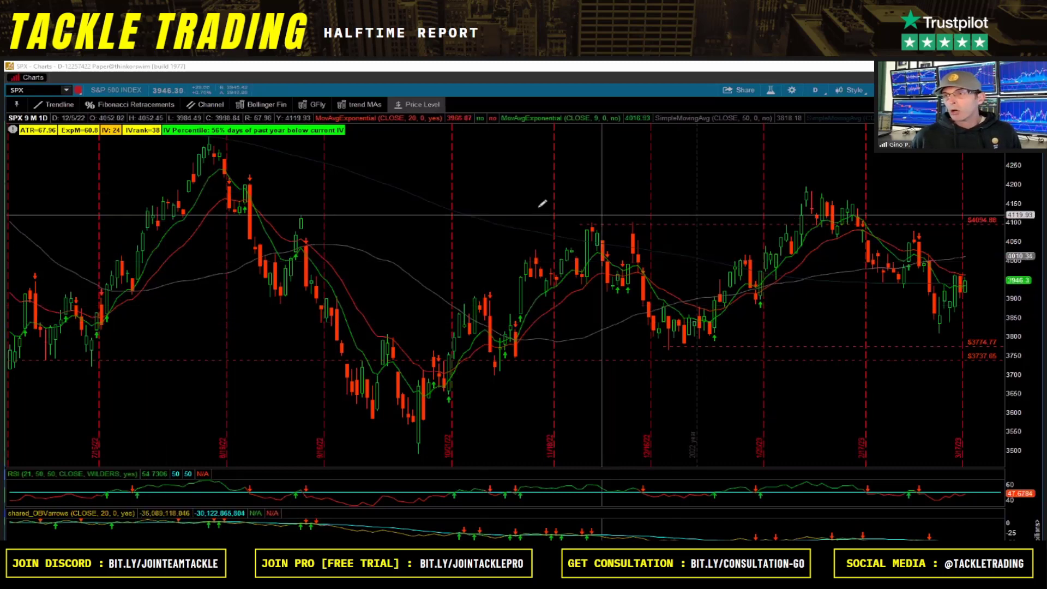
Switch the SPX chart to the 3-year weekly time frame
click(46, 92)
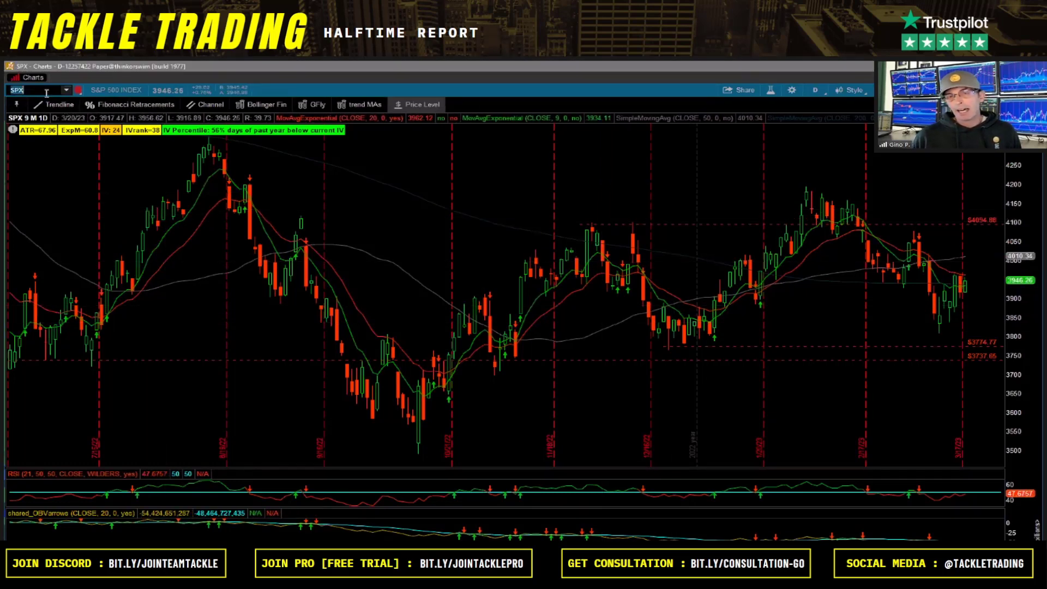
click(813, 91)
click(764, 233)
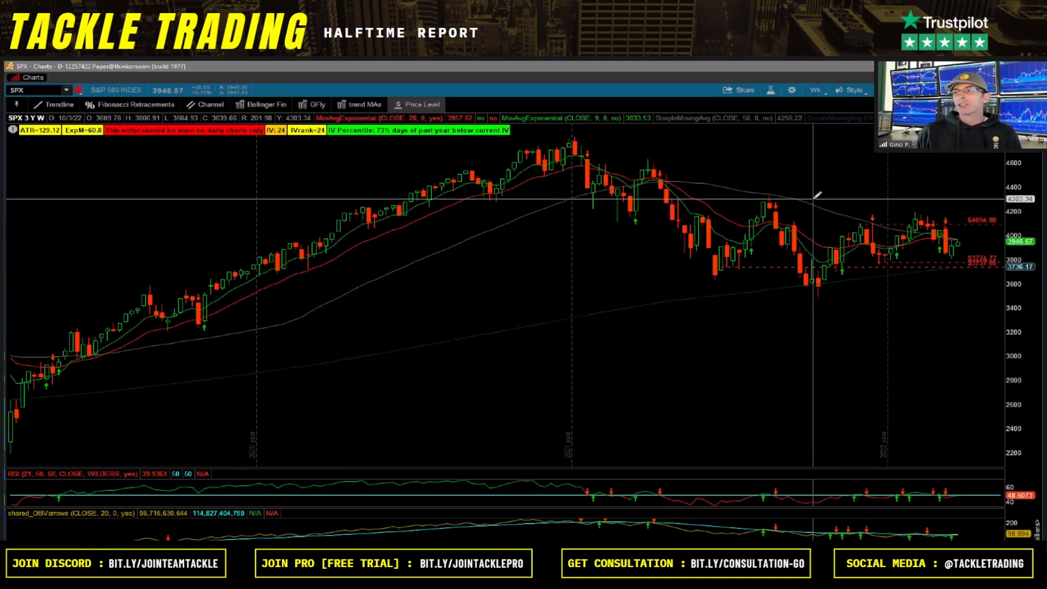
Load the saved study set "MACD 8,17,9" onto the SPX weekly chart
click(937, 90)
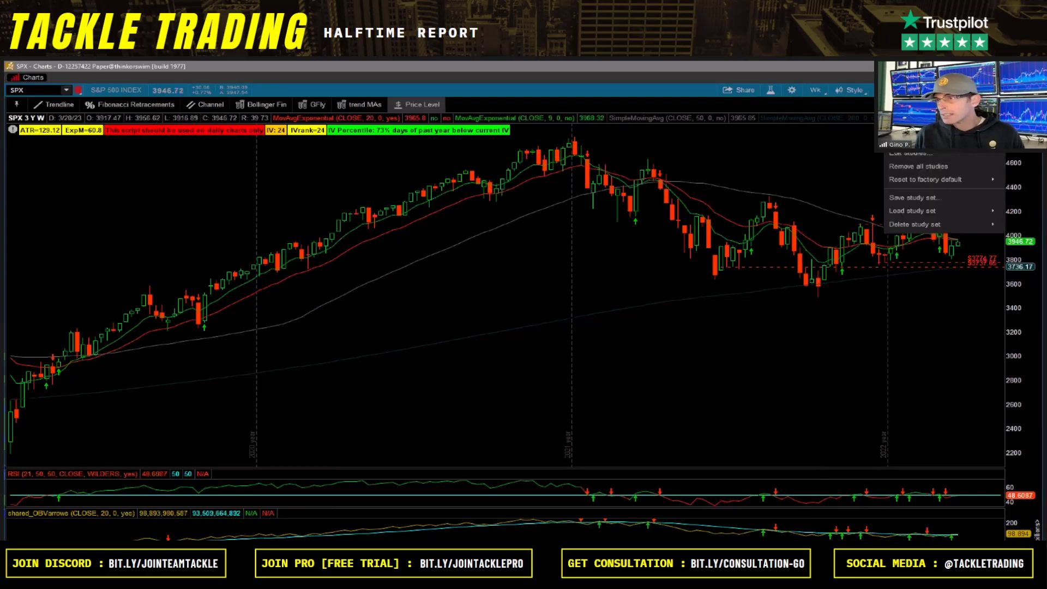
mouse_move(894, 215)
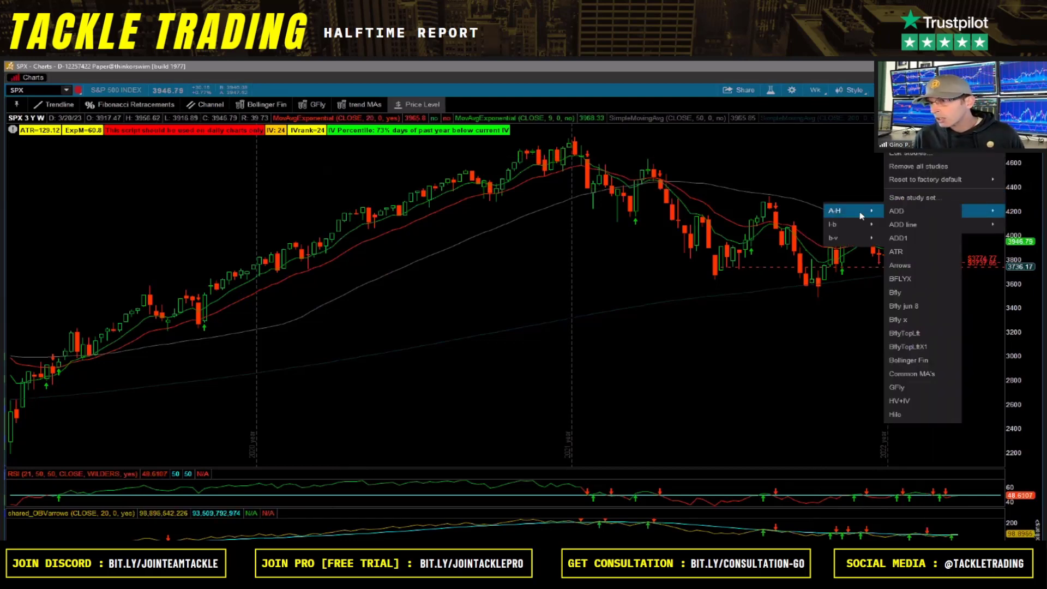
mouse_move(862, 224)
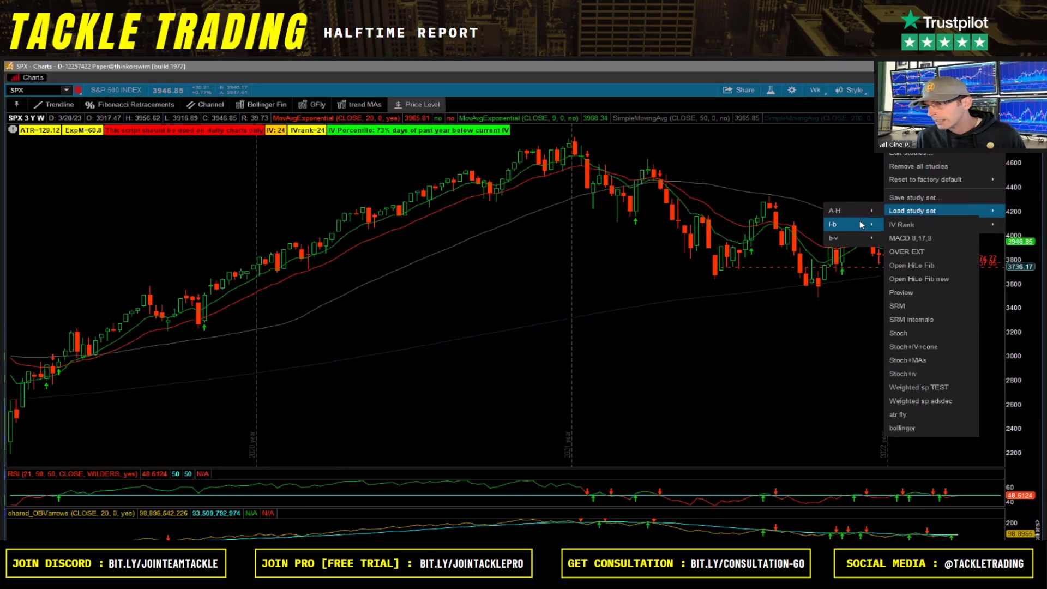
click(920, 242)
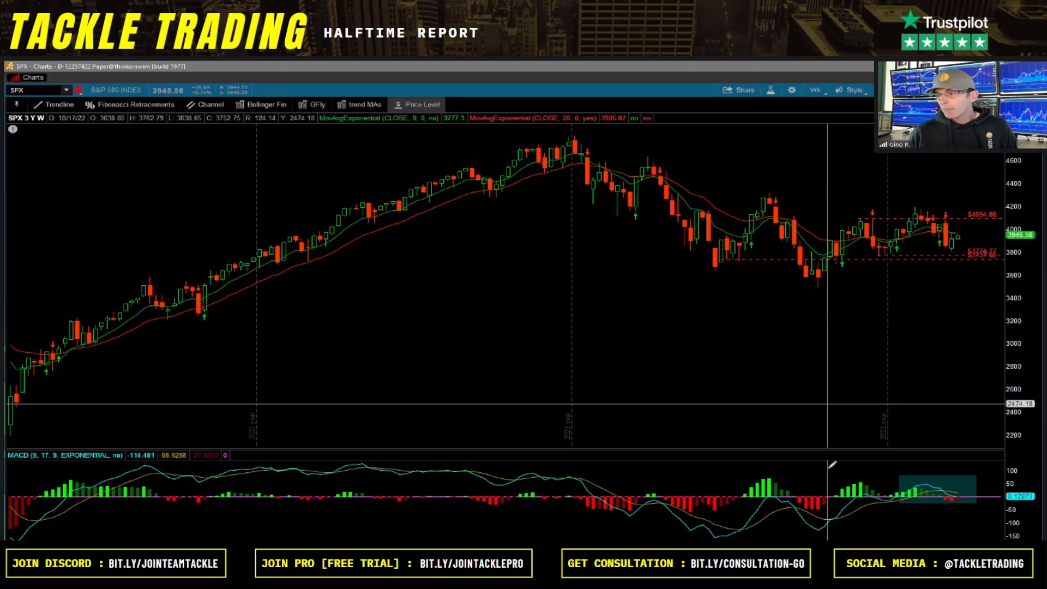
Make the MACD pane taller beneath the price chart
drag(699, 448, 694, 402)
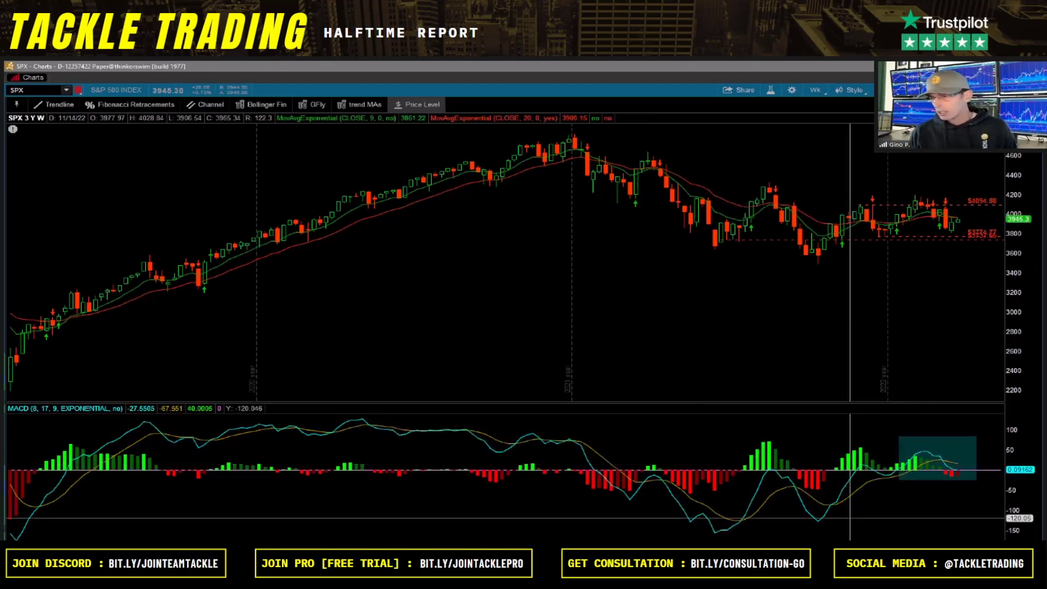
click(942, 545)
click(953, 505)
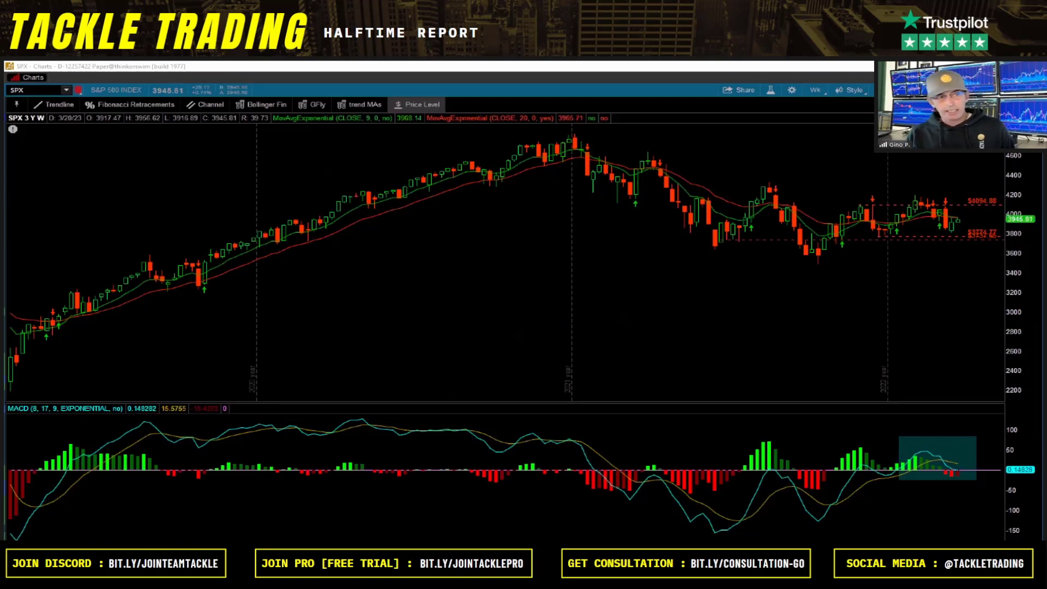
Set the chart's time interval to 20 years with weekly aggregation
click(816, 90)
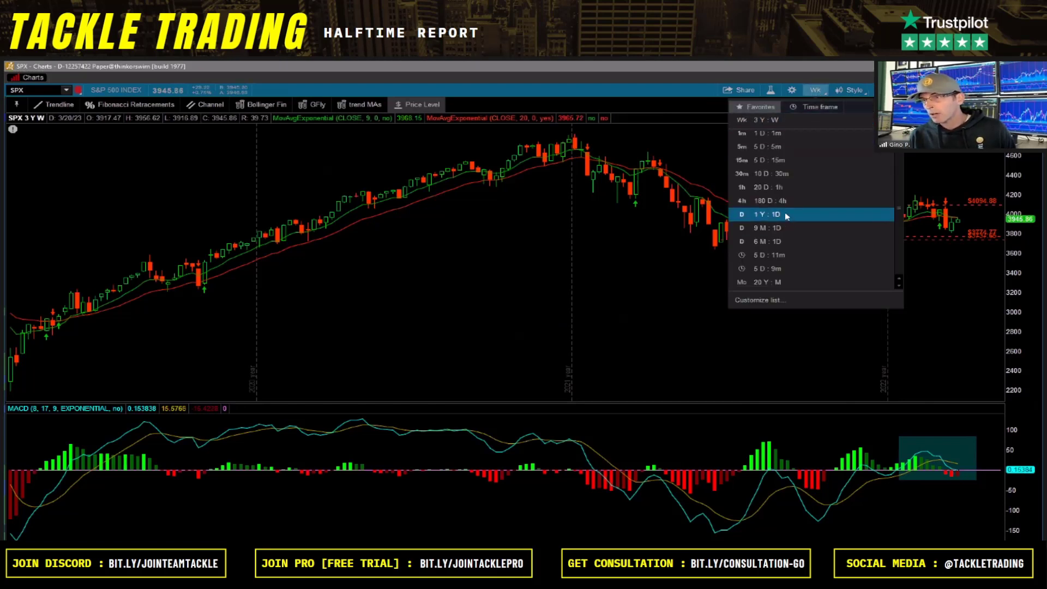
click(823, 107)
click(855, 171)
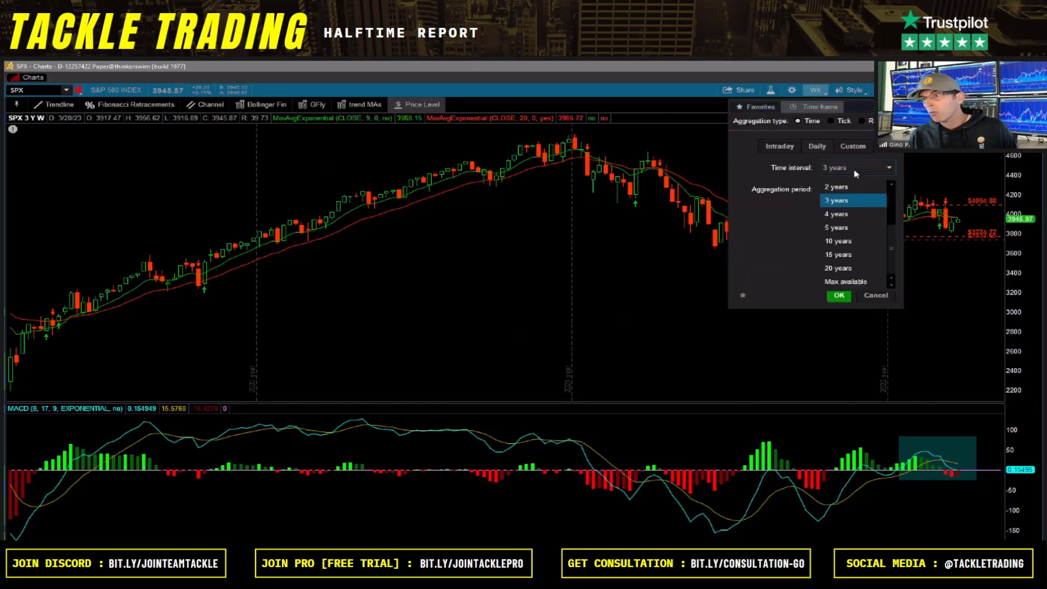
click(844, 269)
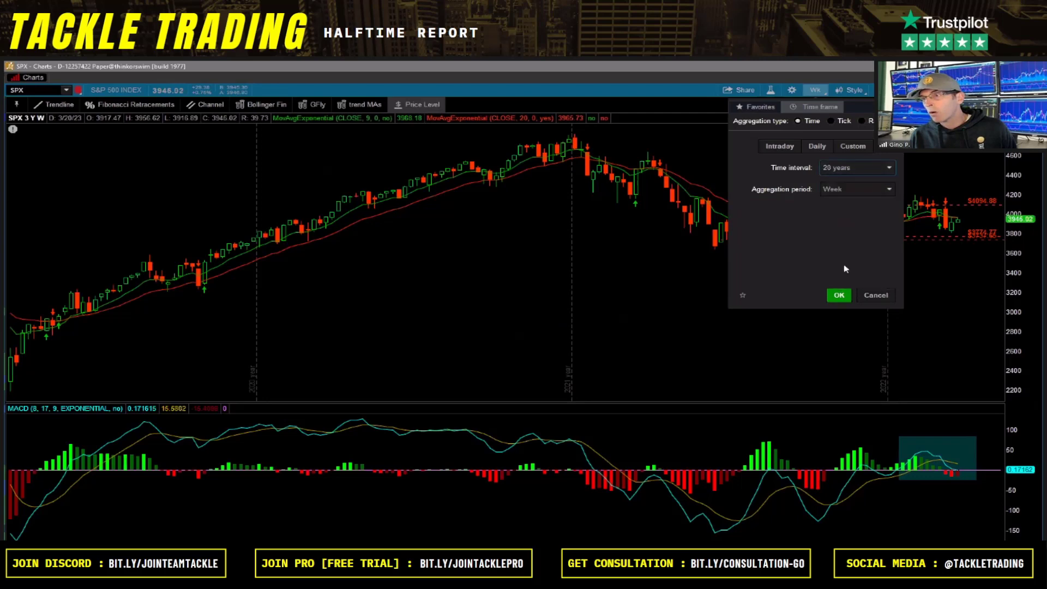
click(840, 296)
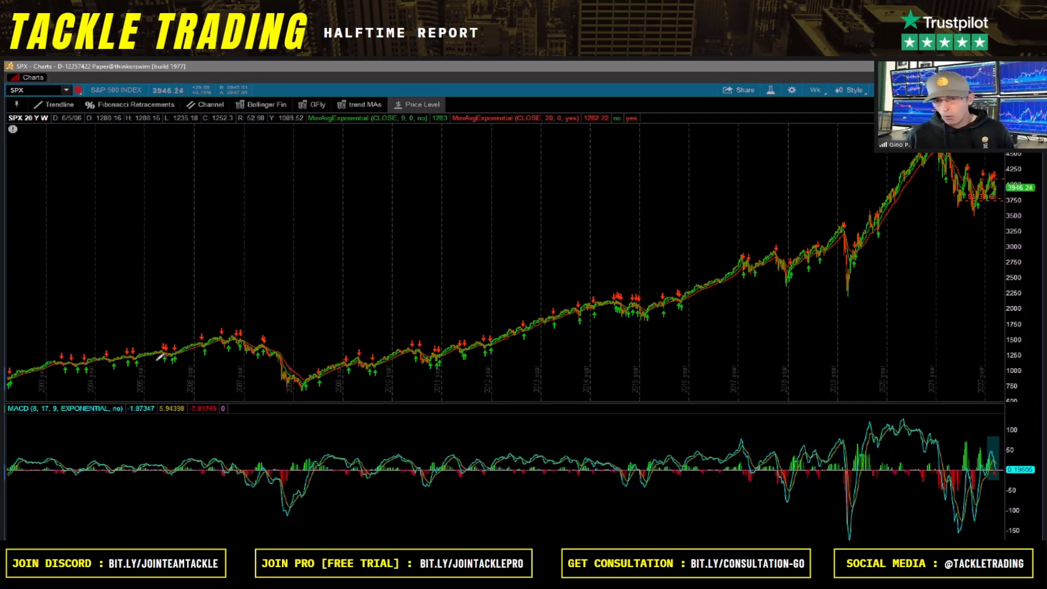
On the 2006–2010 stretch, circle the mid-2007 MACD peak, draw a downward arrow from it, and clear the marks
drag(164, 354, 358, 358)
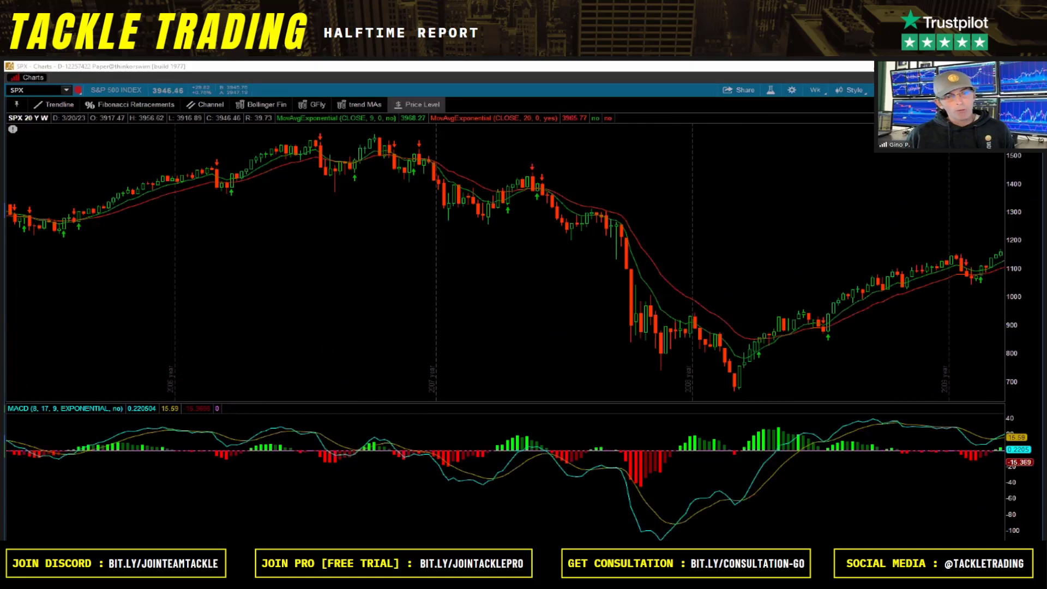
mouse_move(309, 420)
mouse_down()
mouse_move(296, 446)
mouse_move(355, 479)
mouse_move(346, 485)
mouse_up()
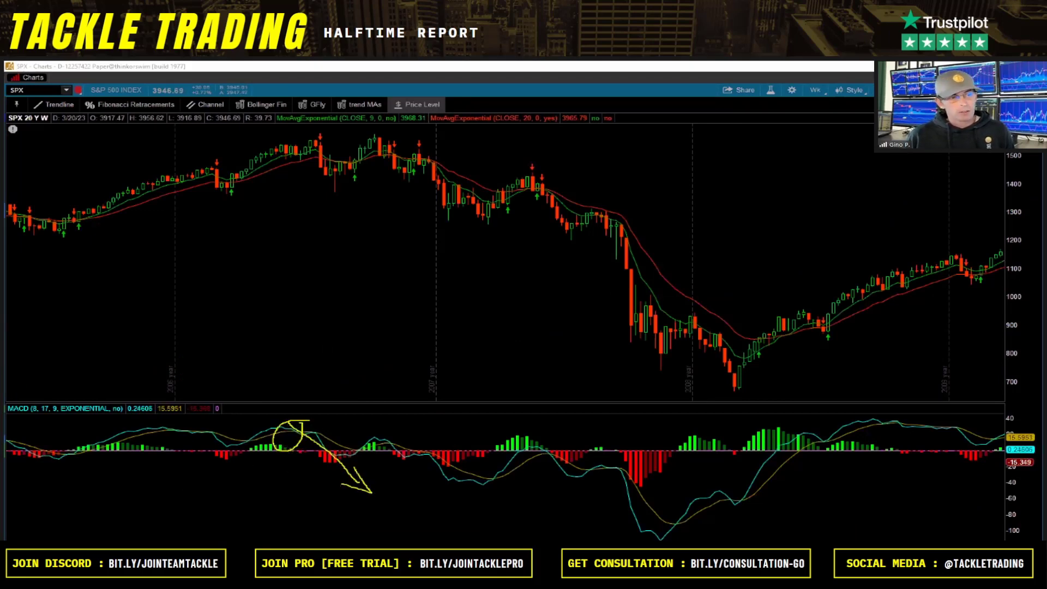
key(Escape)
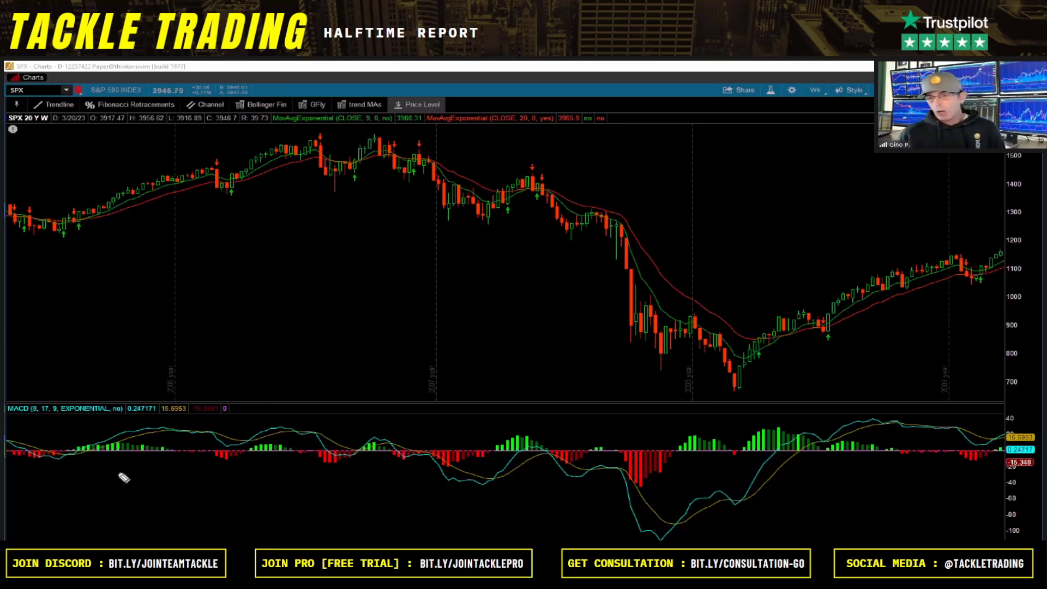
Circle the late-2007 and 2009 MACD zero-line crossings, draw downward arrows on the MACD and price, and clear the marks
mouse_move(402, 450)
mouse_down()
mouse_move(392, 451)
mouse_move(404, 462)
mouse_move(404, 451)
mouse_up()
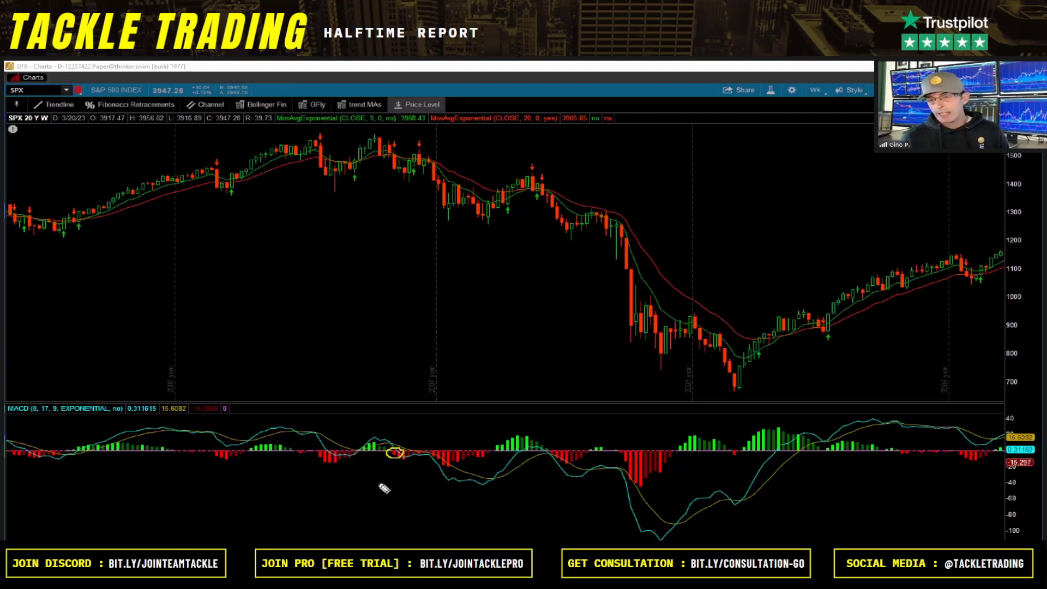
mouse_move(427, 445)
mouse_down()
mouse_move(408, 461)
mouse_move(423, 448)
mouse_up()
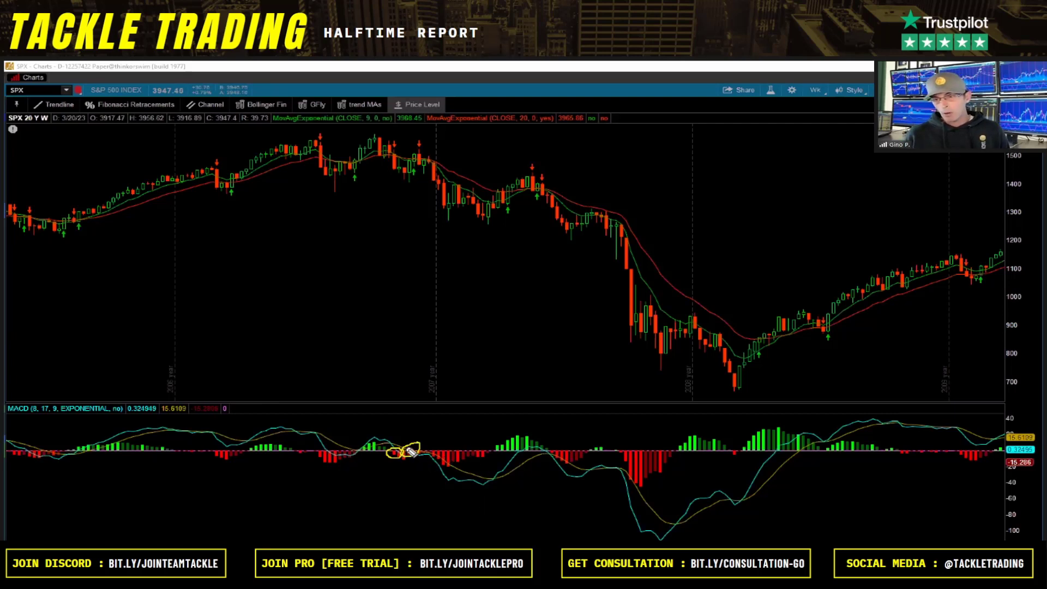
mouse_move(417, 454)
mouse_down()
mouse_move(479, 469)
mouse_move(465, 482)
mouse_up()
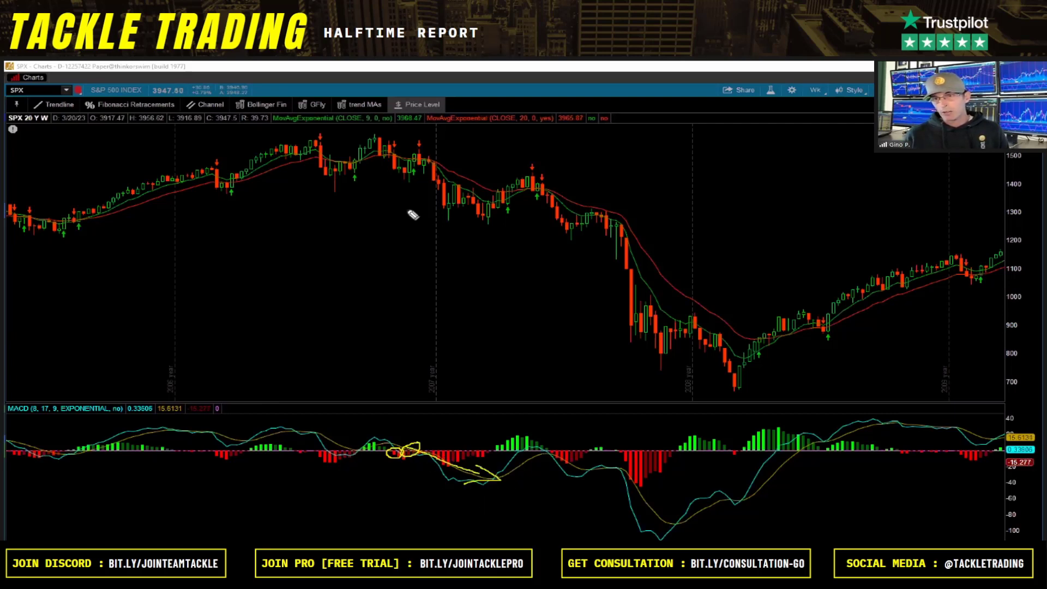
drag(377, 158, 501, 223)
drag(433, 209, 499, 217)
drag(480, 193, 501, 221)
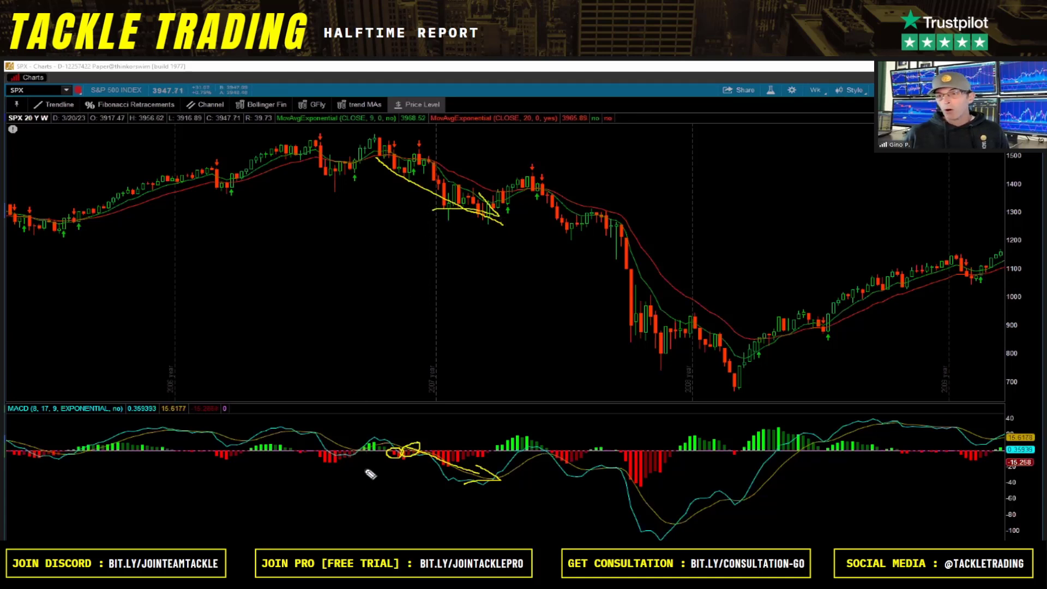
mouse_move(818, 450)
mouse_down()
mouse_move(794, 444)
mouse_move(835, 457)
mouse_move(764, 449)
mouse_move(777, 439)
mouse_up()
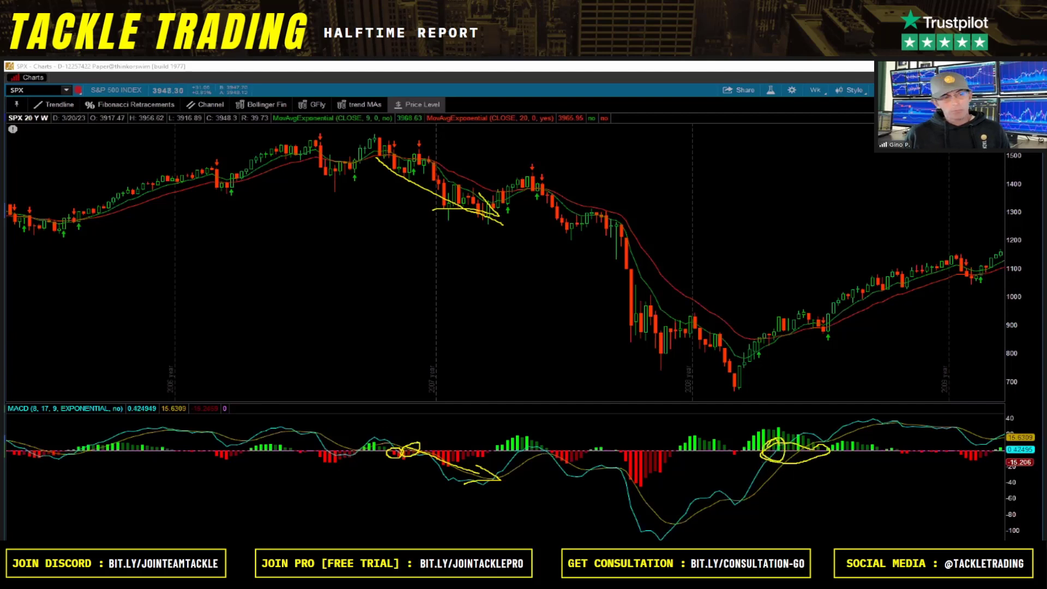
key(e)
Circle the late-2007 and mid-2009 MACD crossings, draw an arrow along the price decline between them with a dollar sign, and erase everything
mouse_move(803, 441)
mouse_down()
mouse_move(795, 455)
mouse_move(801, 440)
mouse_up()
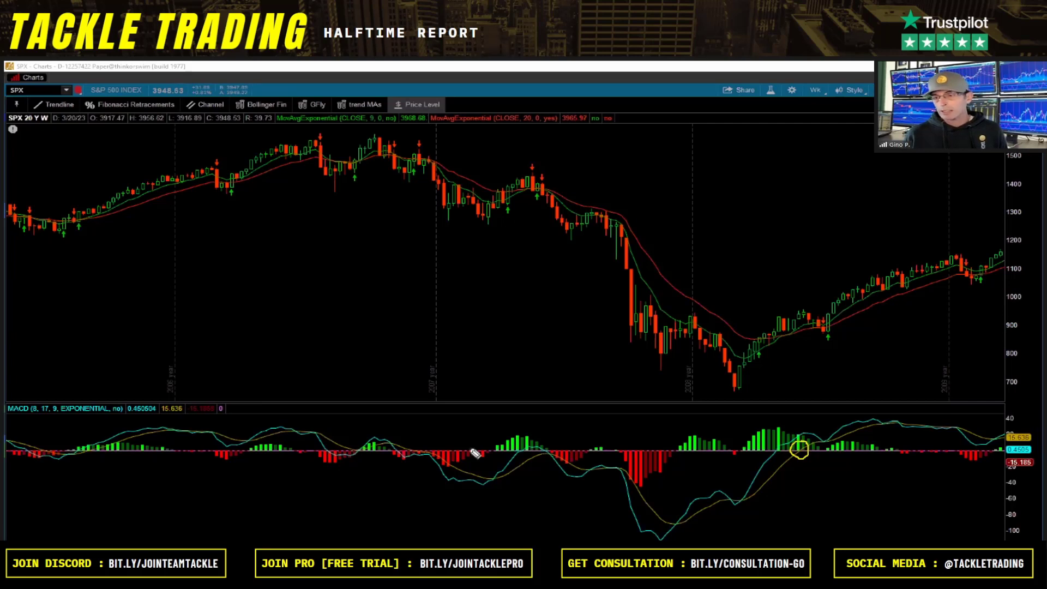
drag(414, 436, 406, 469)
drag(813, 436, 809, 454)
mouse_move(423, 171)
mouse_down()
mouse_move(796, 384)
mouse_move(744, 369)
mouse_up()
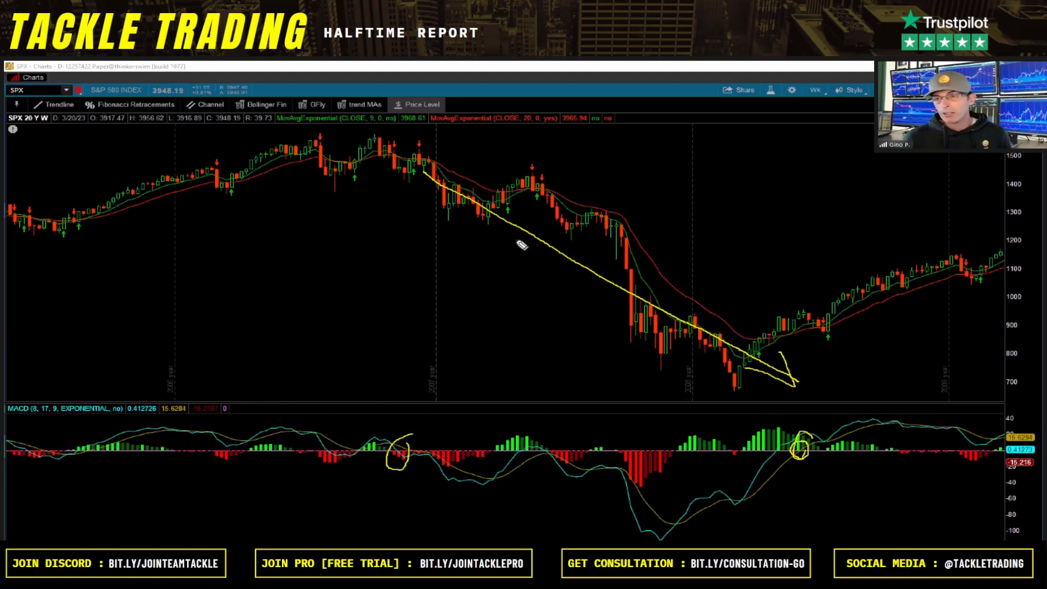
mouse_move(597, 176)
mouse_down()
mouse_move(576, 205)
mouse_move(572, 240)
mouse_up()
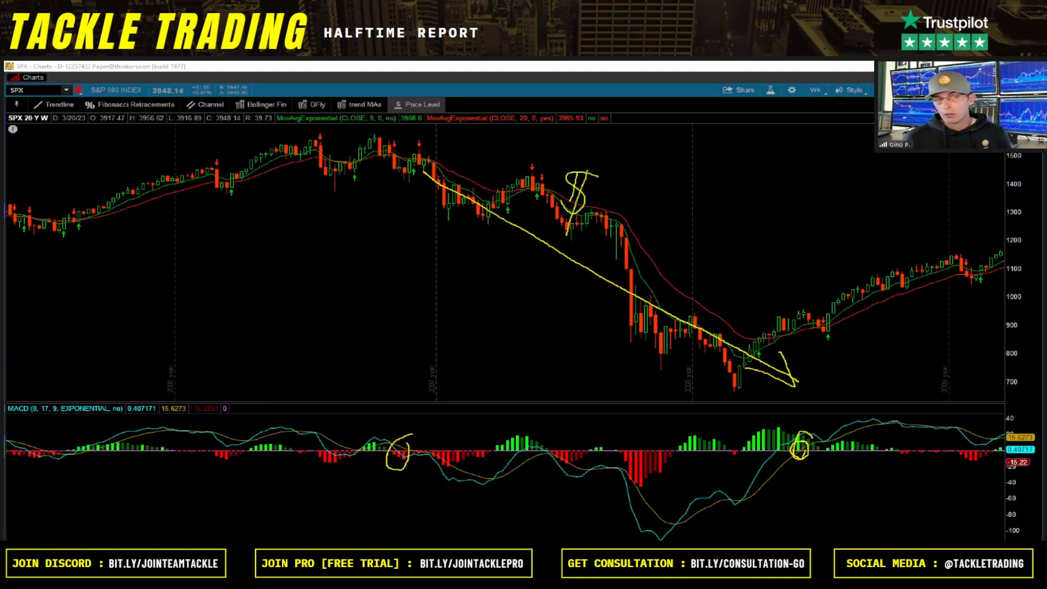
key(e)
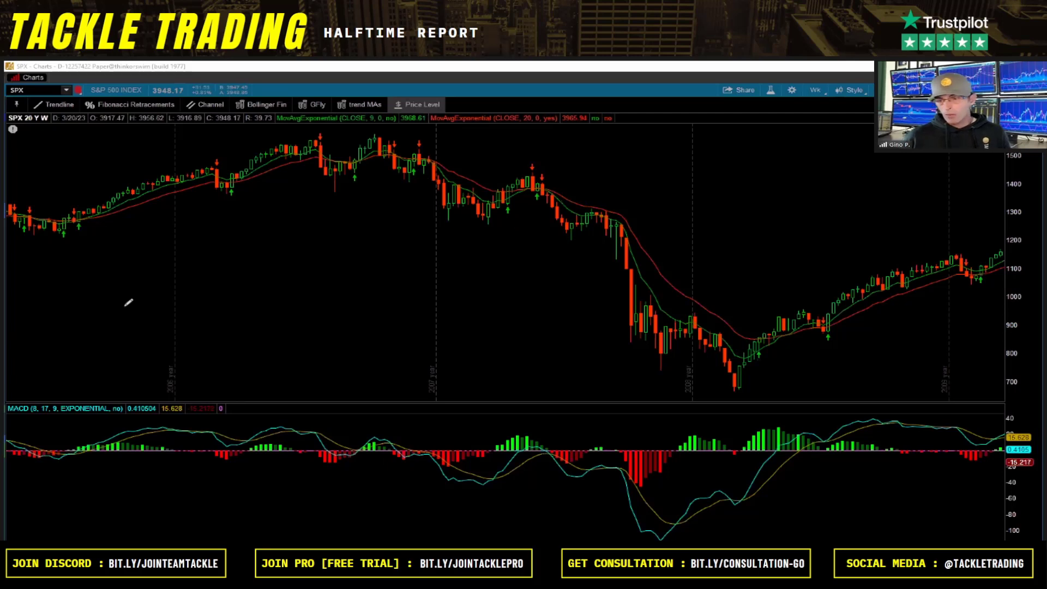
Place horizontal price levels just above the late-2007 high and just below the 2009 low
click(416, 135)
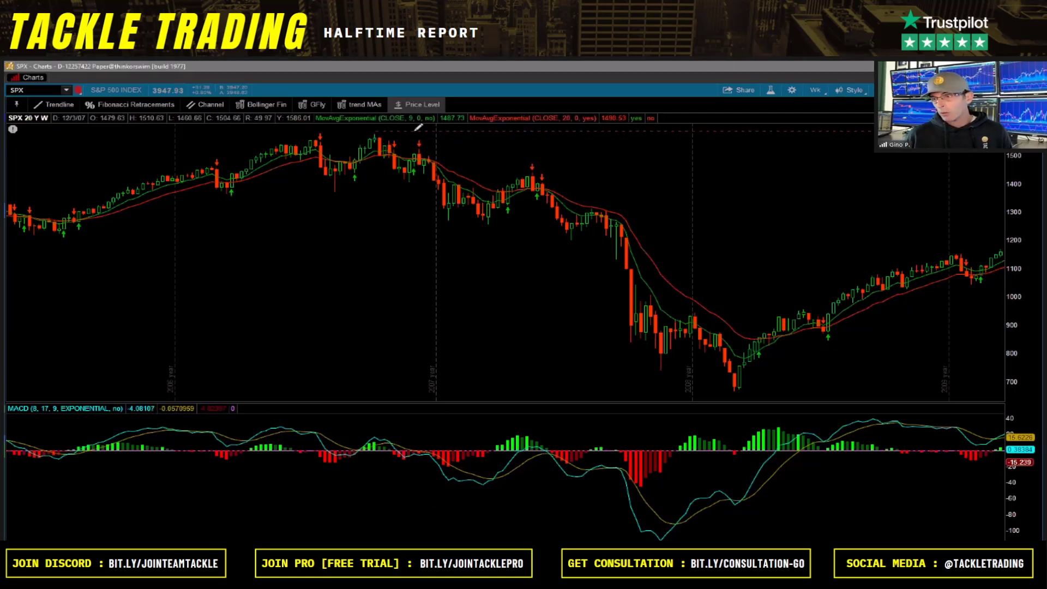
click(769, 392)
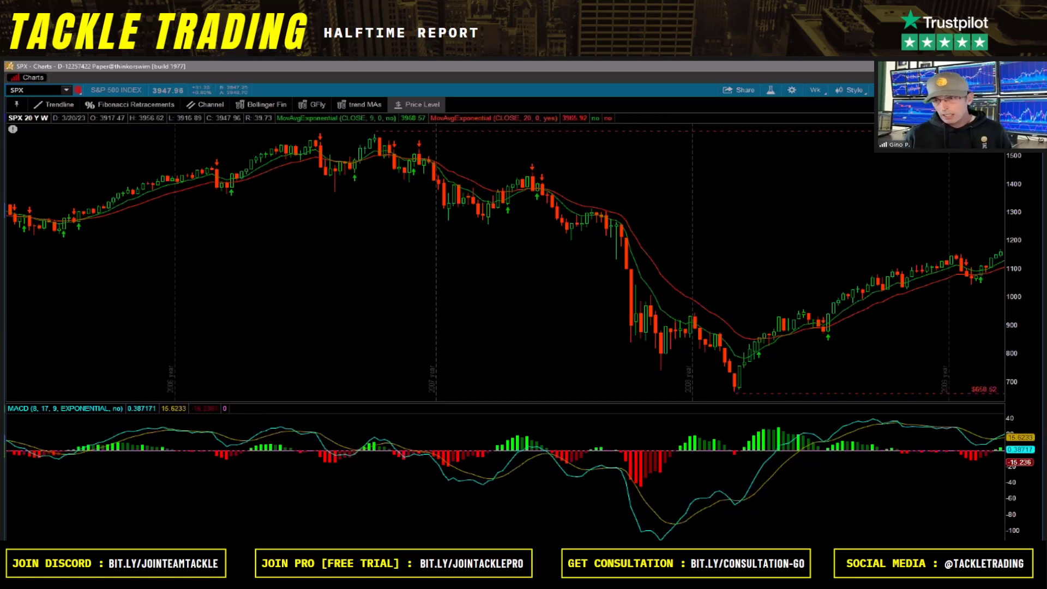
Draw freehand lines along the flat price ceiling from early to late 2015
scroll(504, 262, down, 15)
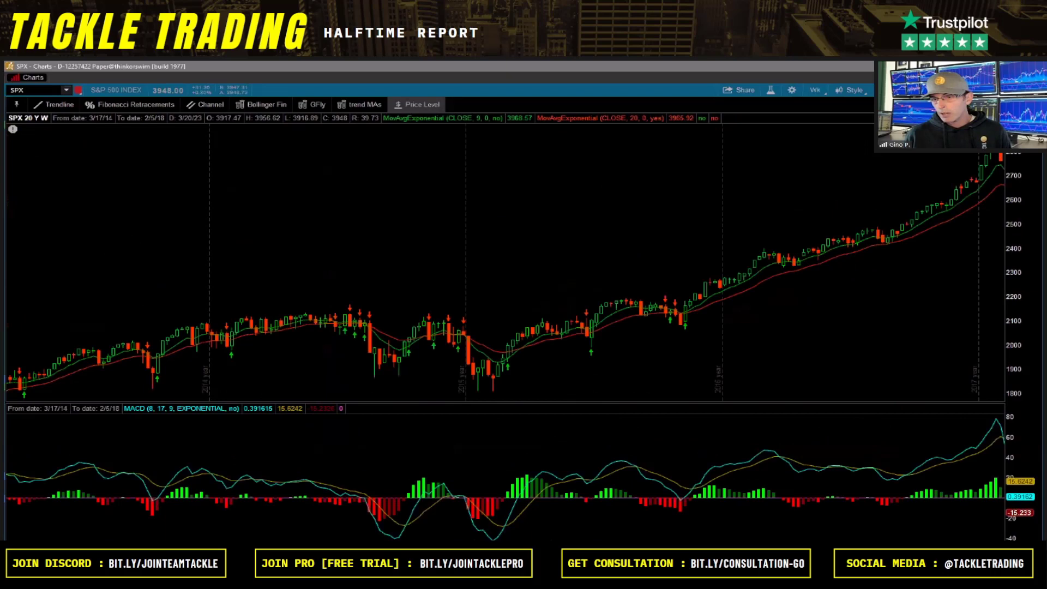
scroll(605, 461, up, 3)
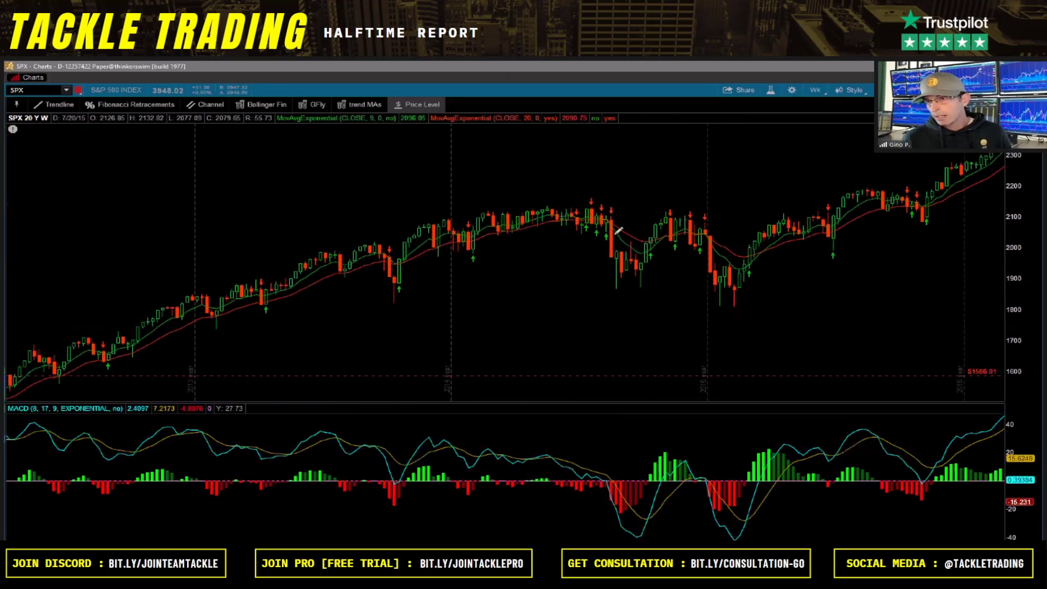
click(552, 346)
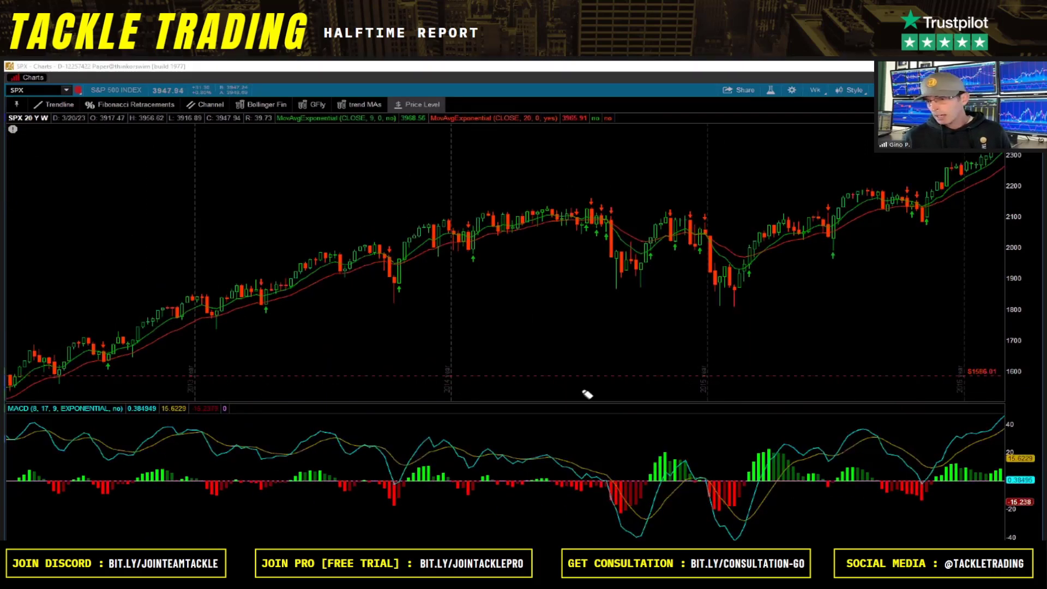
drag(512, 205, 699, 210)
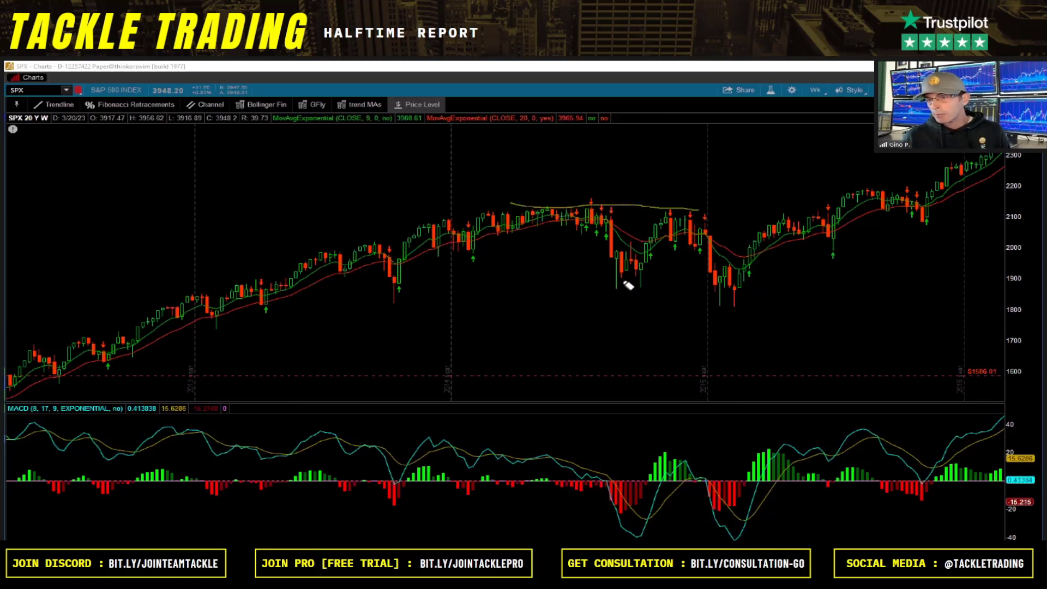
drag(462, 209, 595, 205)
drag(519, 205, 613, 209)
Mark the 2015 MACD decline, circle its 2015–2016 zero-line crossings, and trace the price drop into early 2016
mouse_move(503, 450)
mouse_down()
mouse_move(589, 473)
mouse_move(542, 469)
mouse_up()
drag(623, 477, 615, 492)
drag(596, 220, 723, 286)
mouse_move(707, 486)
mouse_down()
mouse_move(684, 473)
mouse_move(705, 493)
mouse_move(709, 468)
mouse_up()
drag(796, 475, 799, 494)
Draw an upward arrow along the 2016 price advance and clear all freehand marks
drag(763, 252, 968, 165)
drag(898, 165, 956, 223)
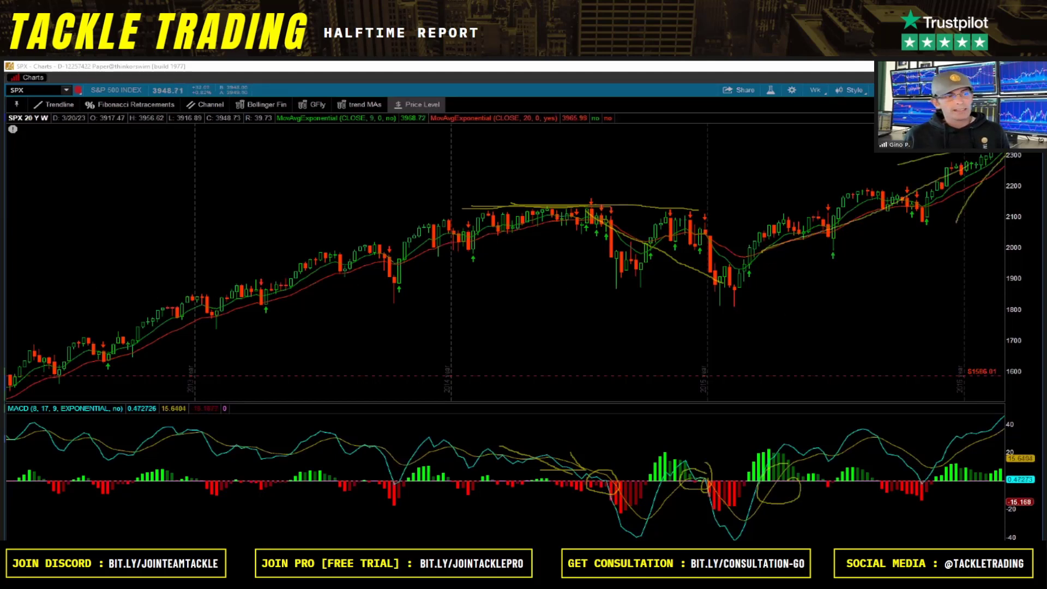
key(Escape)
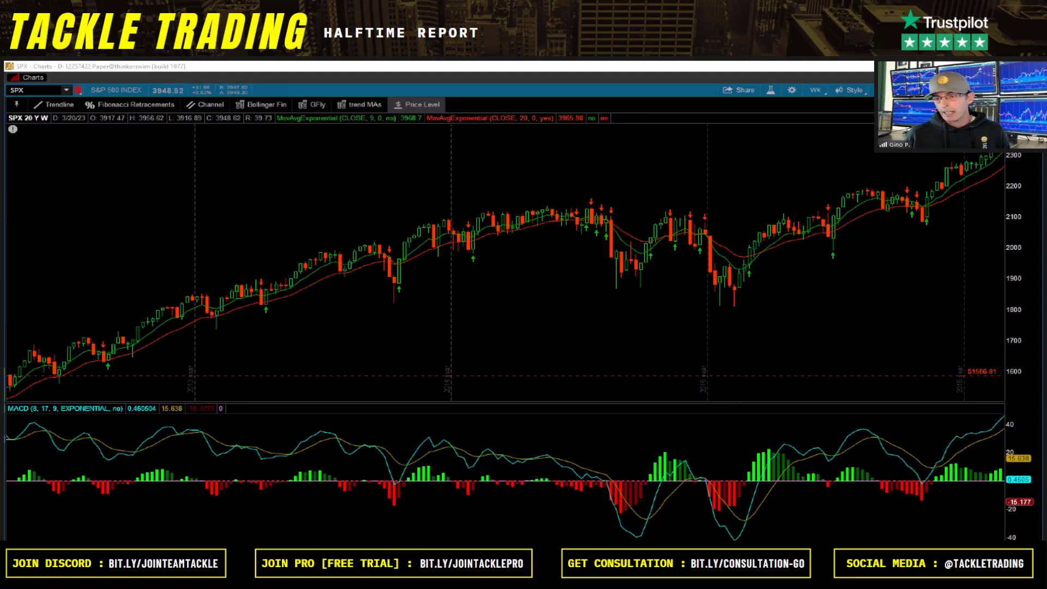
On the mid-2021 to March 2023 stretch, enlarge the MACD pane slightly and circle the latest weekly candles
drag(468, 479, 344, 479)
drag(627, 545, 906, 546)
drag(518, 402, 1010, 432)
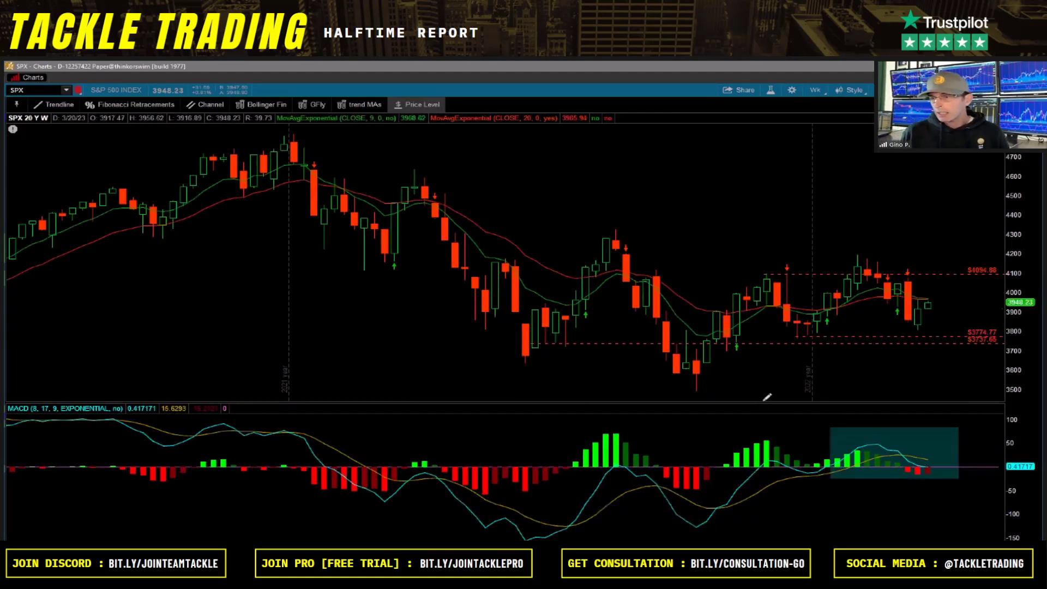
drag(757, 402, 756, 389)
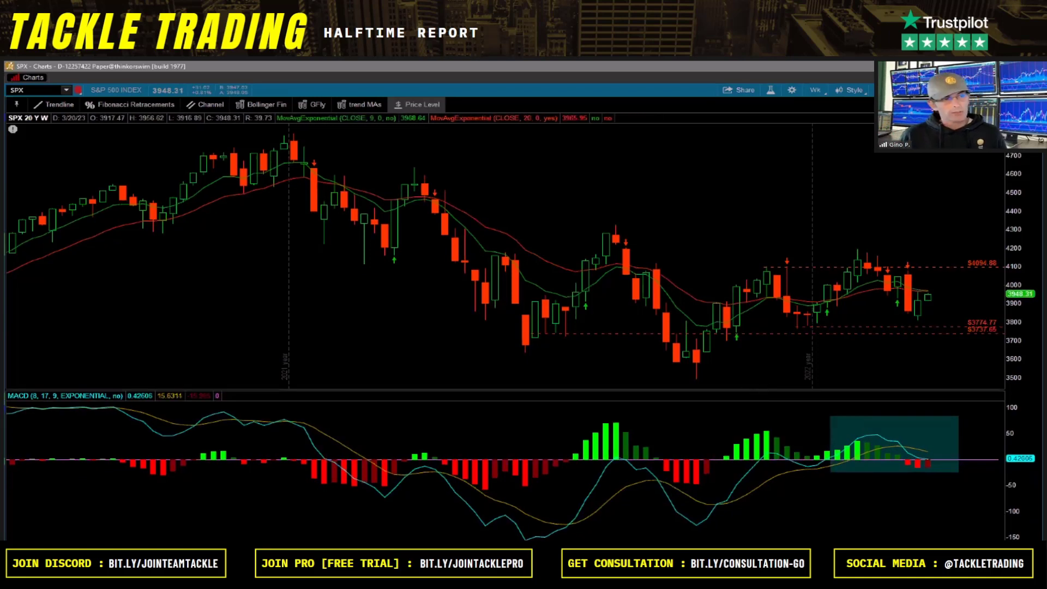
mouse_move(938, 297)
mouse_down()
mouse_move(946, 288)
mouse_move(918, 309)
mouse_up()
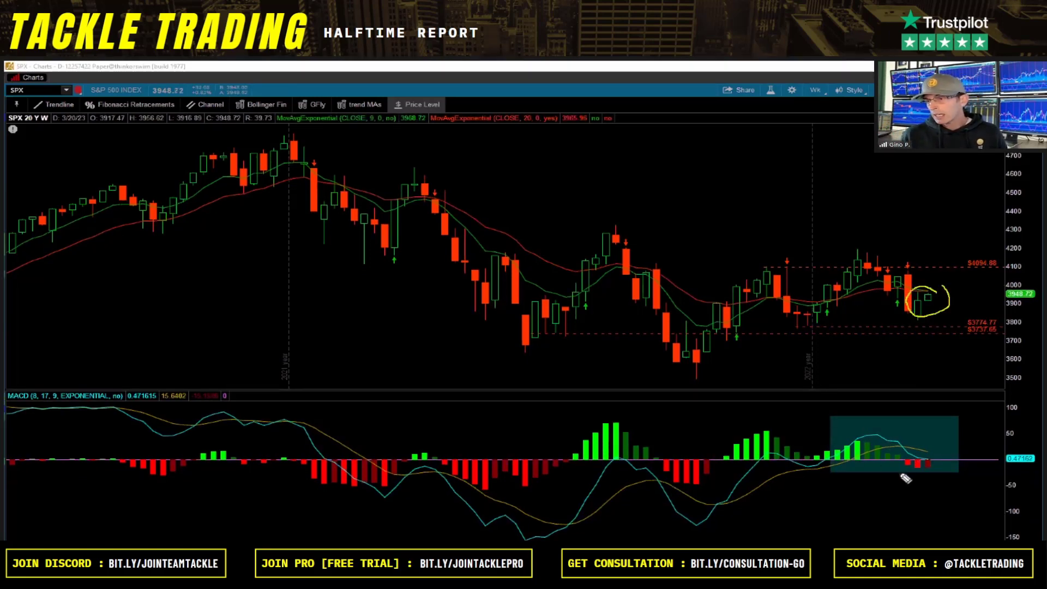
Circle the recent bearish MACD crossover and the latest MACD reading at the zero line, connect them, and clear all freehand marks
mouse_move(907, 432)
mouse_down()
mouse_move(890, 453)
mouse_move(910, 437)
mouse_up()
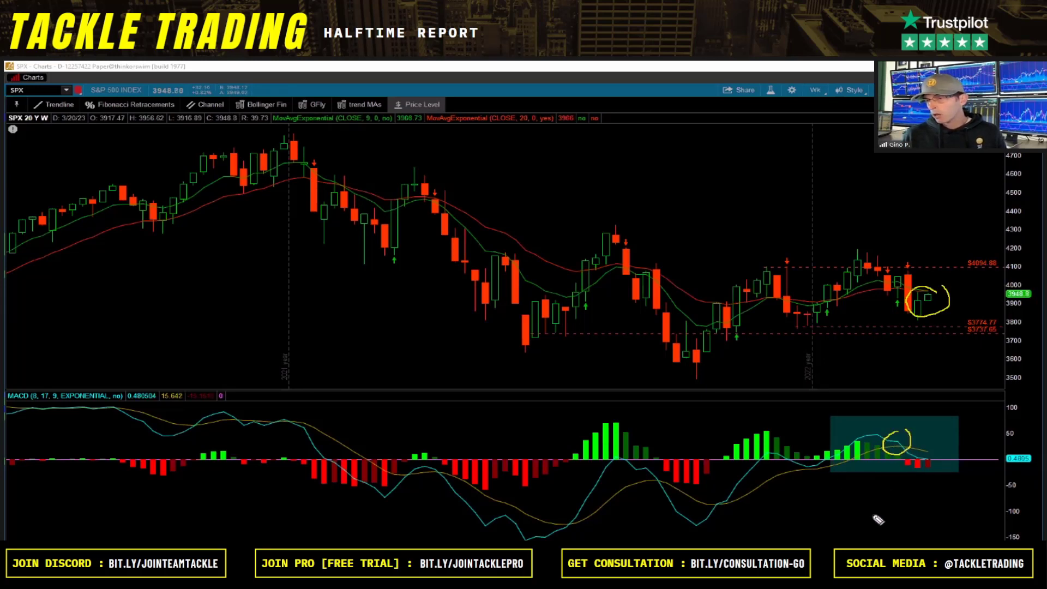
mouse_move(916, 451)
mouse_down()
mouse_move(946, 458)
mouse_move(935, 474)
mouse_move(917, 456)
mouse_up()
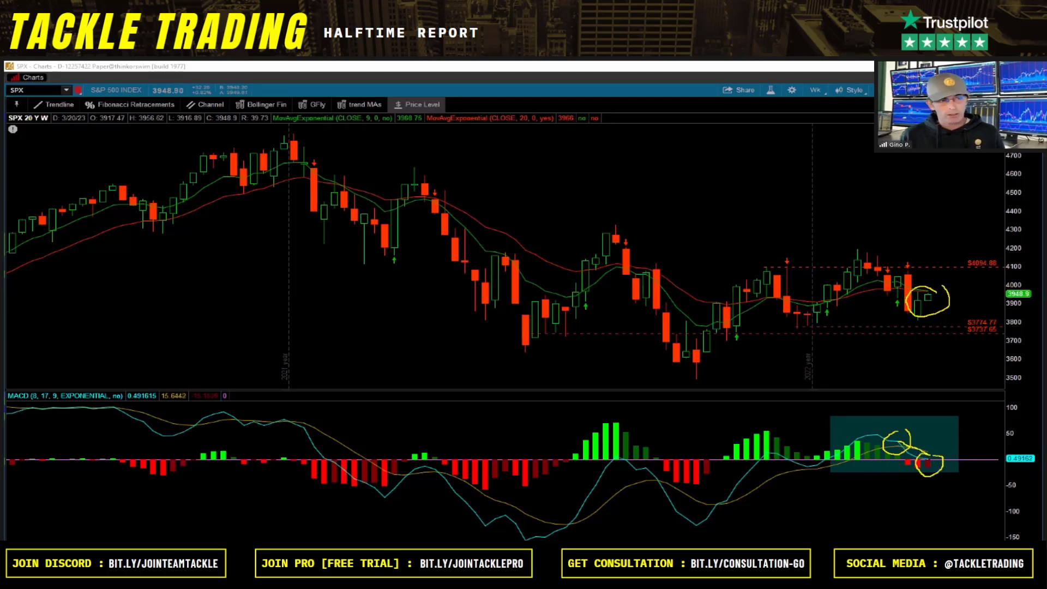
key(Escape)
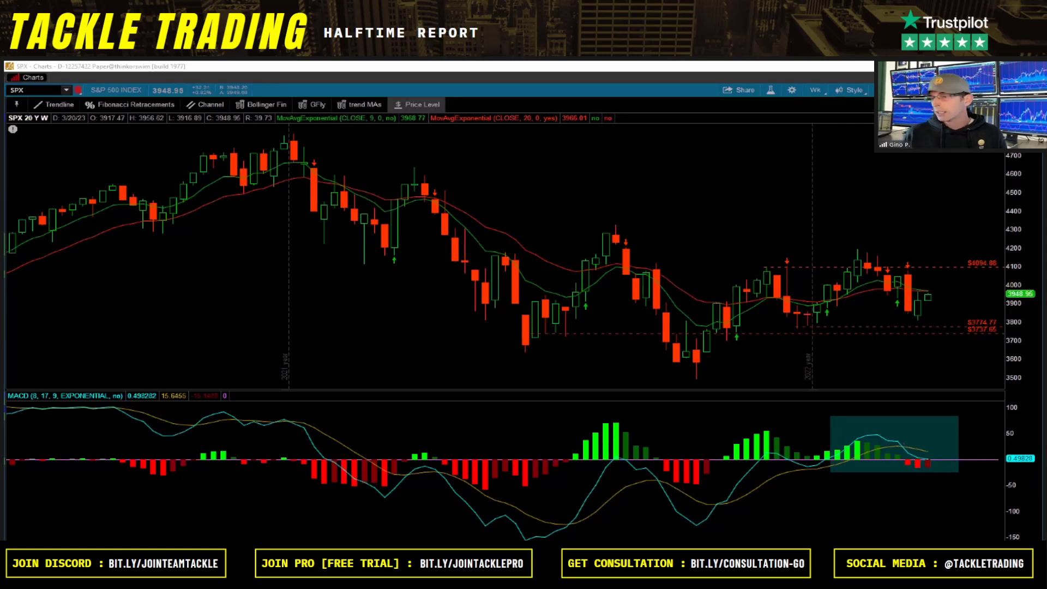
Draw and clear a downward arrow through the MACD zero line, and handwrite and clear "Add" above the late-2022 candles
drag(926, 449, 961, 472)
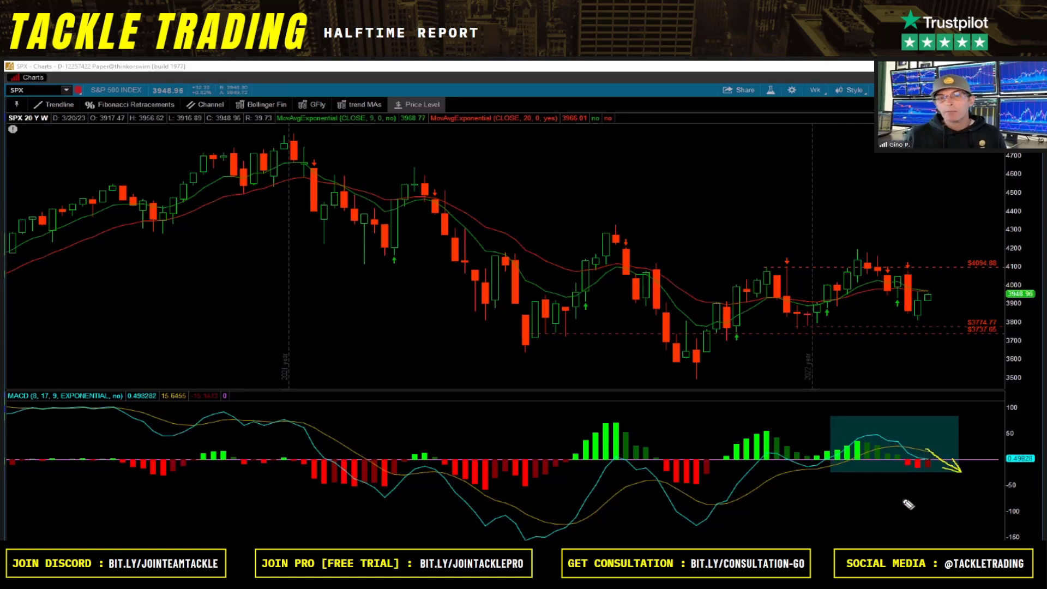
key(Escape)
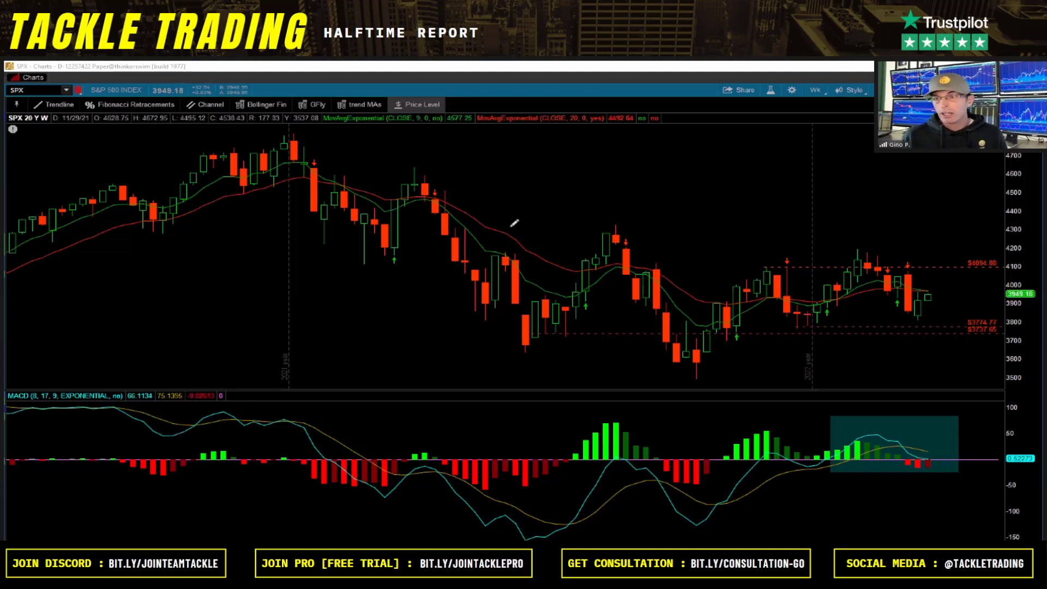
mouse_move(655, 203)
mouse_down()
mouse_move(686, 204)
mouse_move(684, 187)
mouse_move(742, 201)
mouse_up()
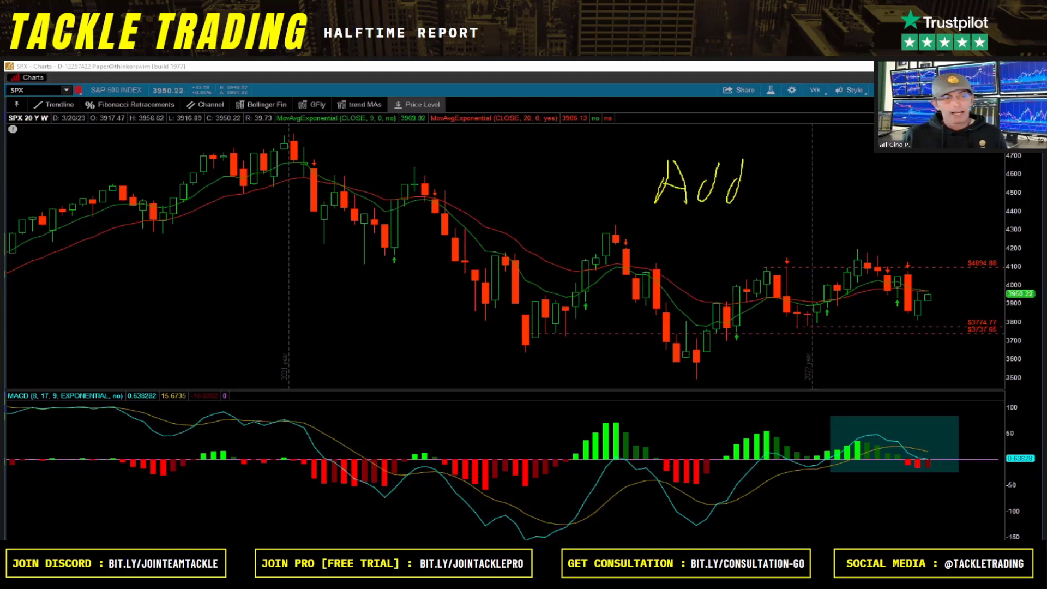
key(Escape)
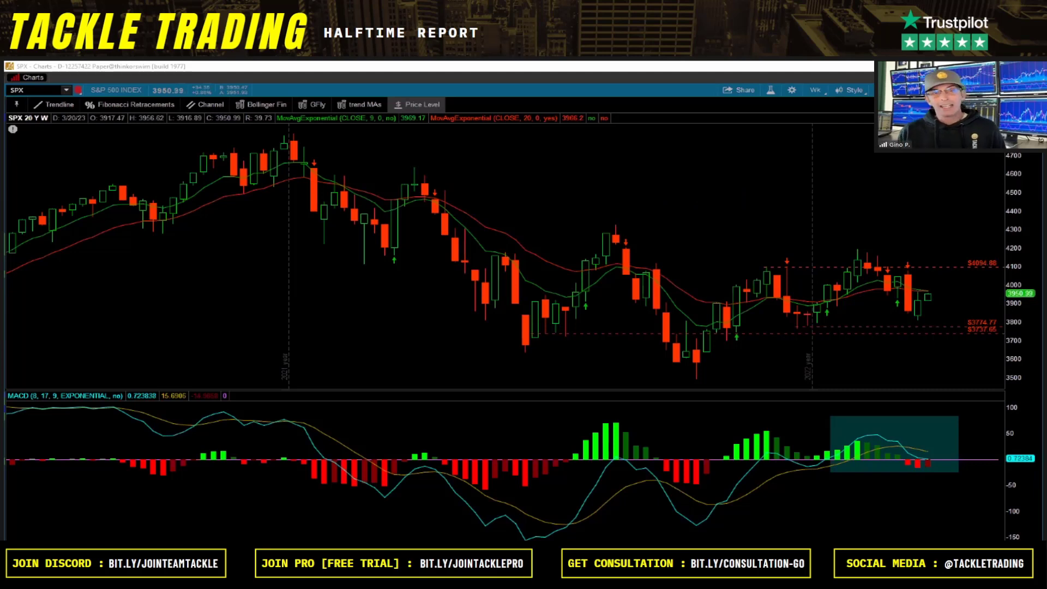